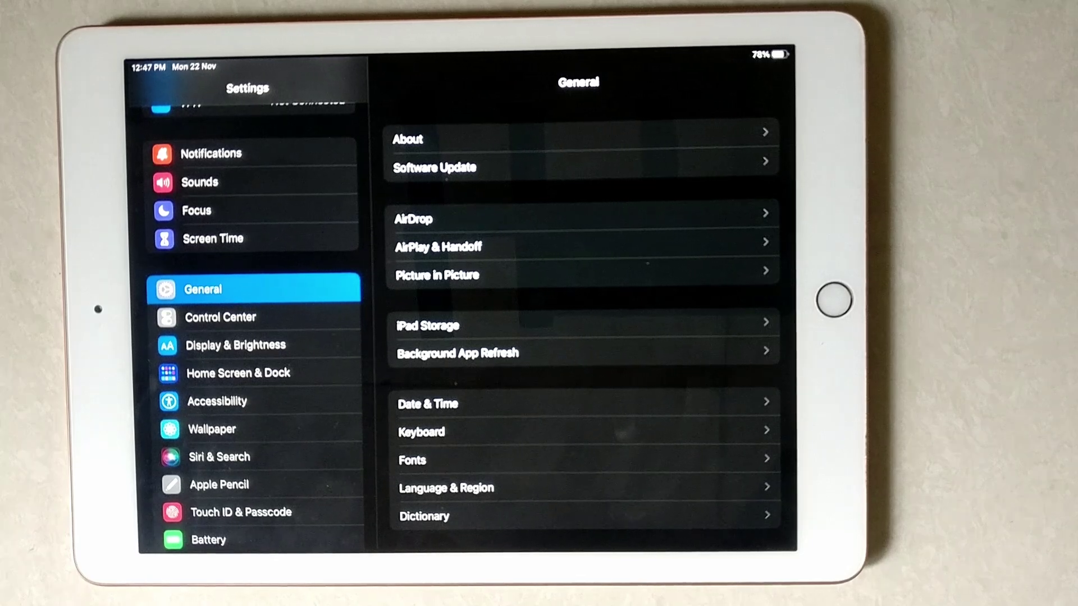
# Open Language & Region, which shows region Kuwait and language English
pyautogui.click(644, 488)
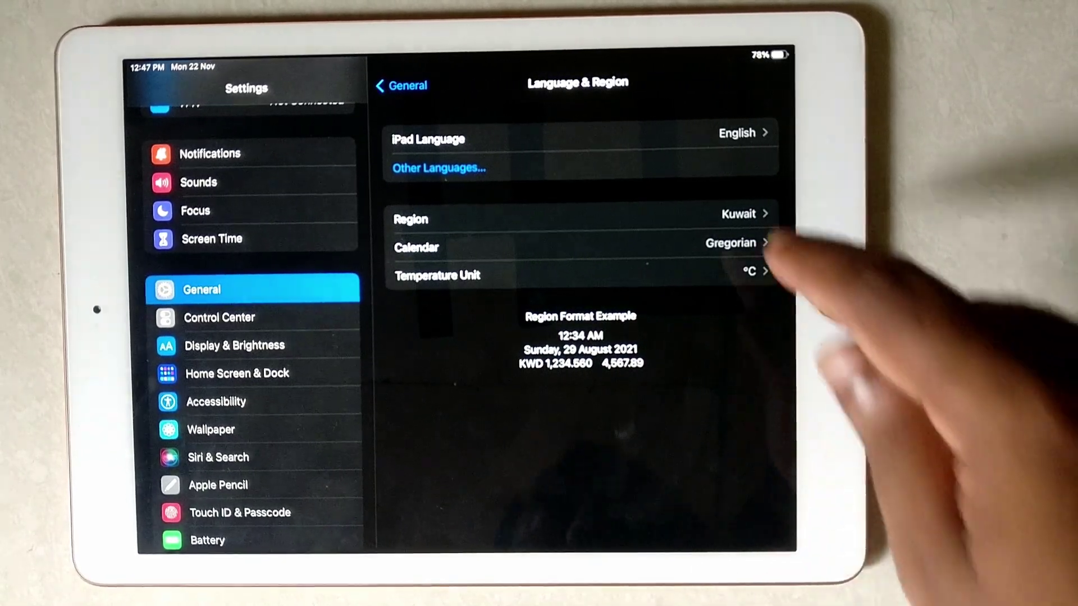
pyautogui.click(741, 218)
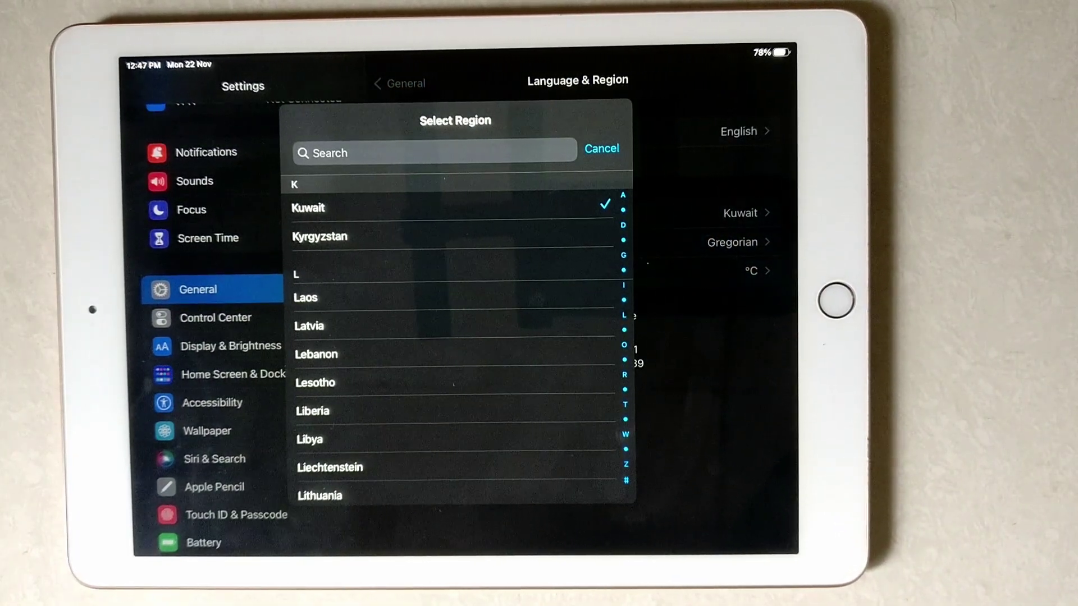
pyautogui.scroll(-3, 517, 444)
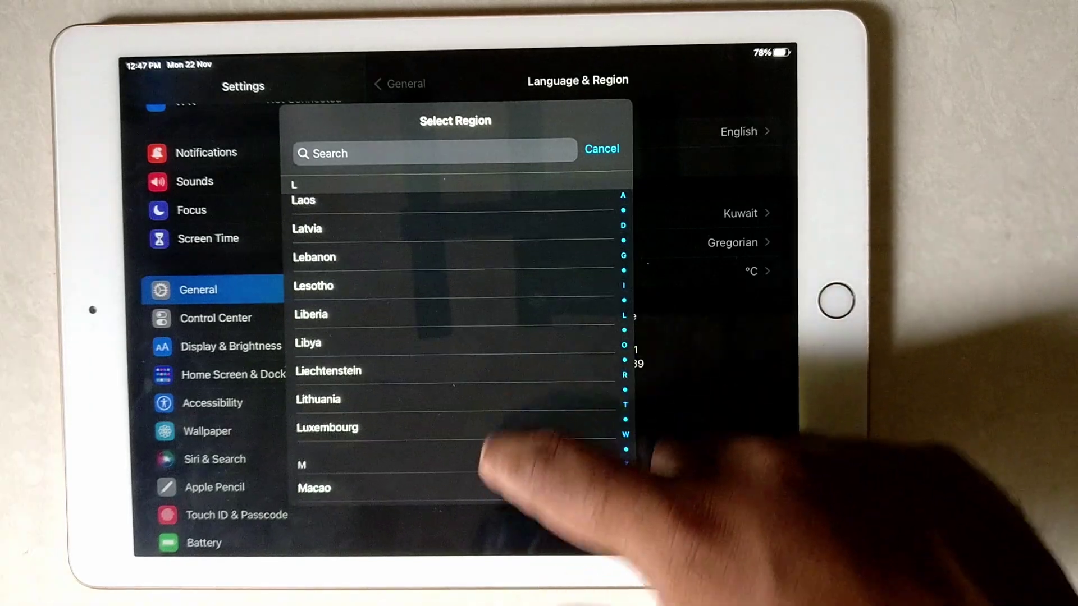
pyautogui.scroll(-3, 514, 442)
pyautogui.scroll(-3, 505, 442)
pyautogui.moveTo(625, 346)
pyautogui.mouseDown()
pyautogui.moveTo(625, 245)
pyautogui.moveTo(625, 354)
pyautogui.mouseUp()
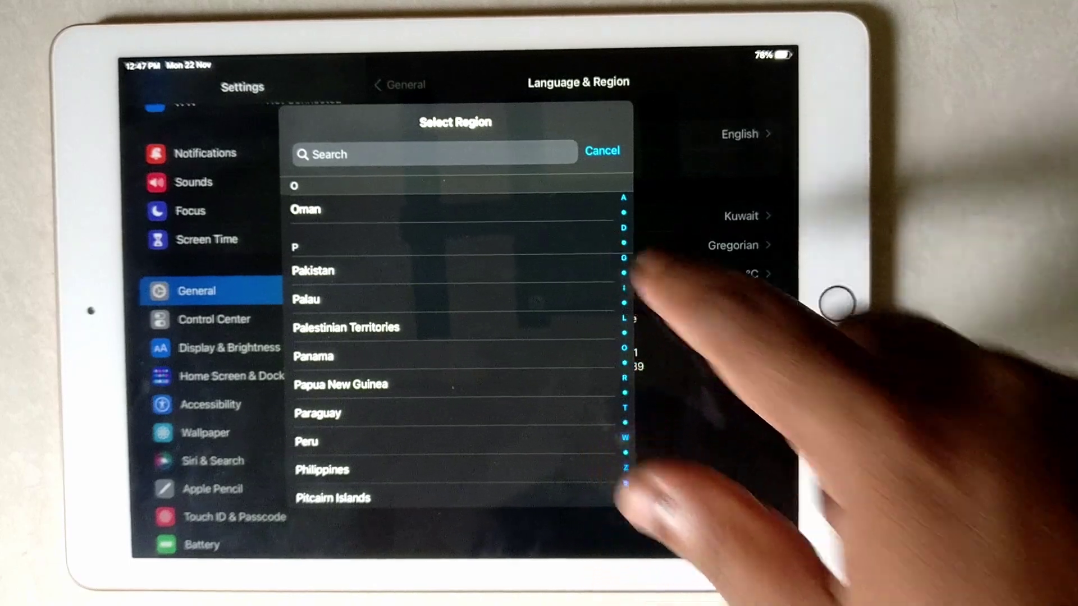
pyautogui.scroll(1, 543, 282)
pyautogui.scroll(-10, 552, 363)
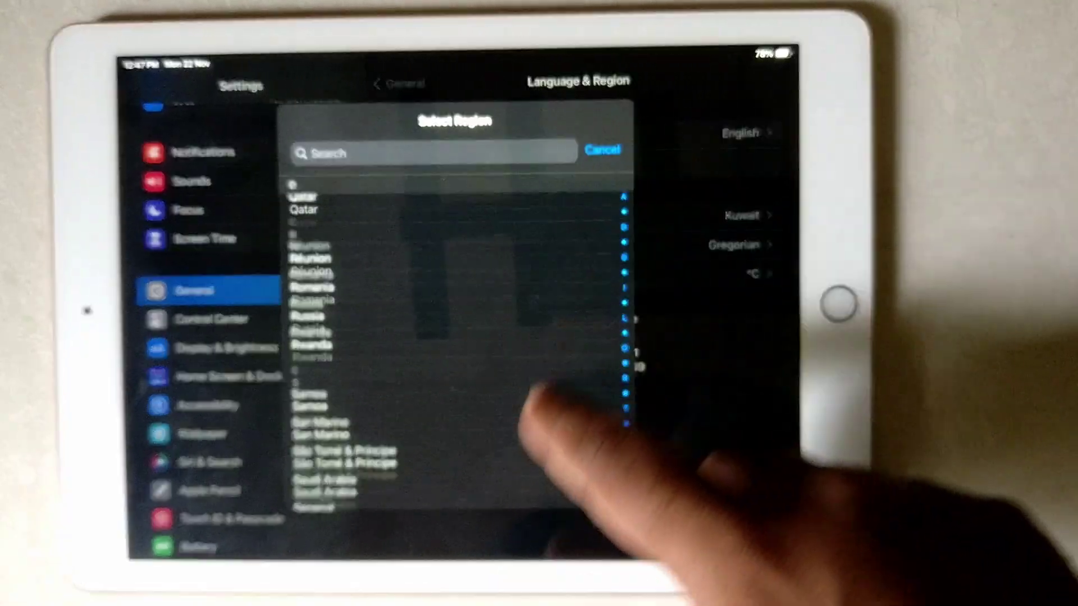
pyautogui.scroll(-5, 699, 362)
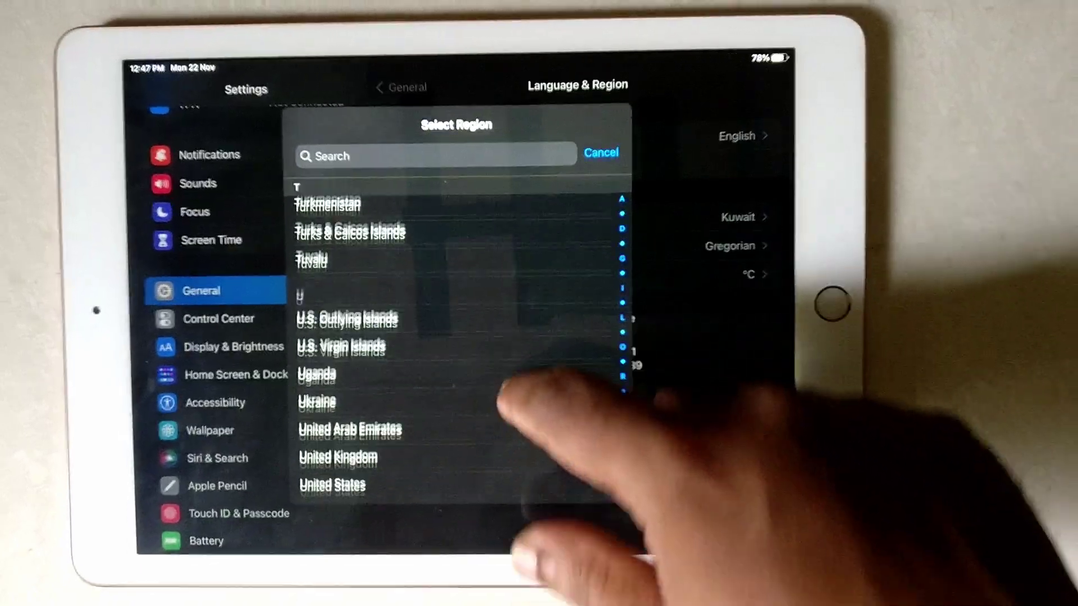
pyautogui.scroll(-5, 556, 412)
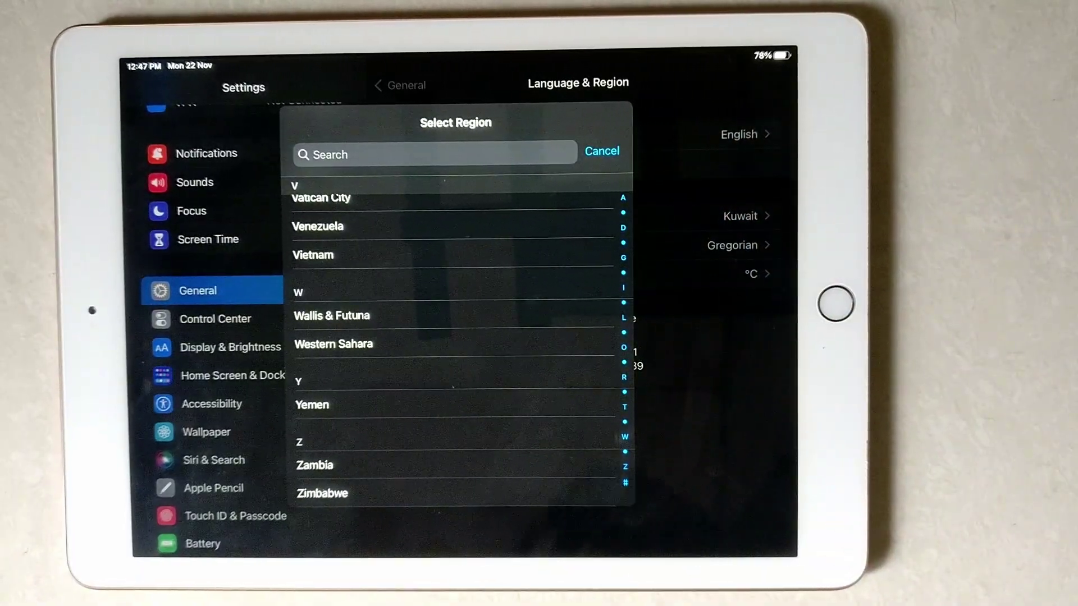
pyautogui.scroll(3, 543, 290)
# Close the region list, keeping the region set to Kuwait
pyautogui.click(602, 151)
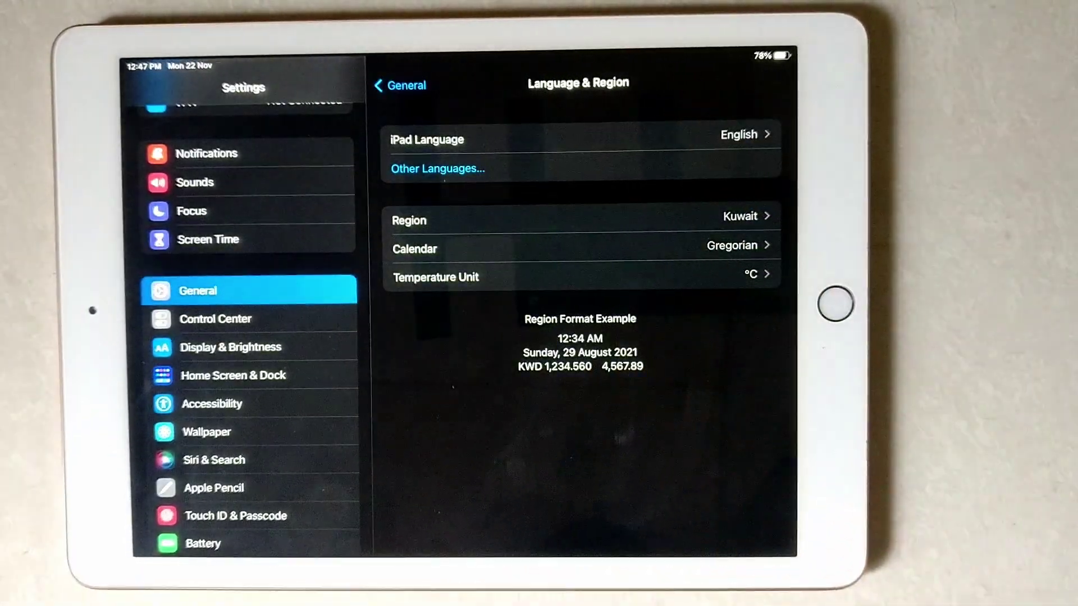